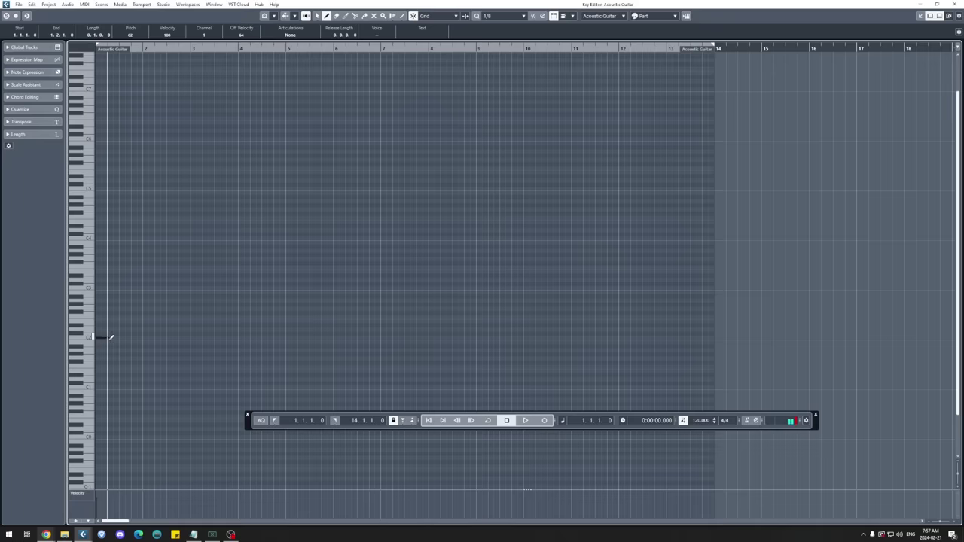
- Draw a C2 note at the start of bar 1 in the Acoustic Guitar part
{"action": "left_click_drag", "start_coordinate": [108, 338], "coordinate": [129, 334]}
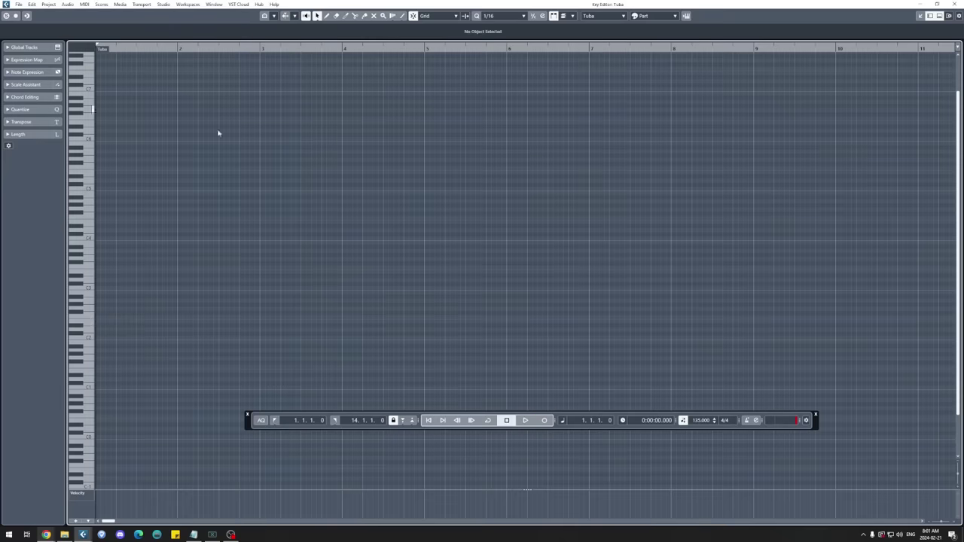
- Switch to the Draw tool in the Tuba part and set the quantize grid to 1/8
{"action": "left_click", "coordinate": [326, 16]}
{"action": "left_click", "coordinate": [502, 16]}
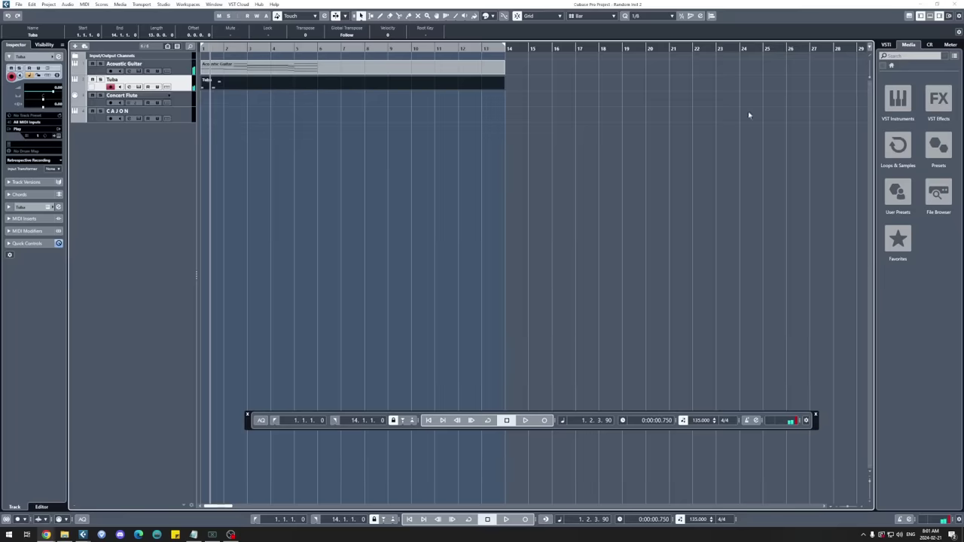
- Play back the opening bars, select the Acoustic Guitar track, and follow its chord notes in the Key Editor during playback
{"action": "key", "text": "space"}
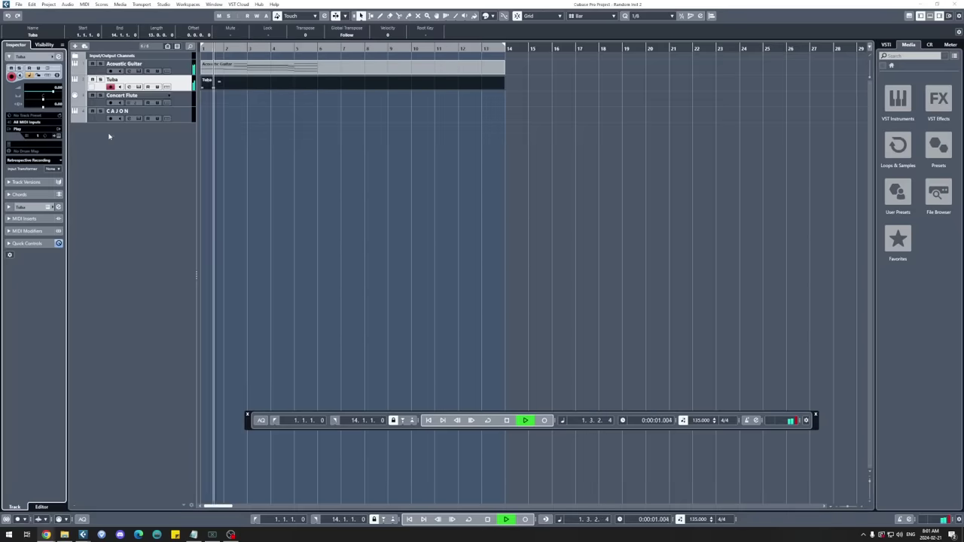
{"action": "key", "text": "space"}
{"action": "key", "text": "Up"}
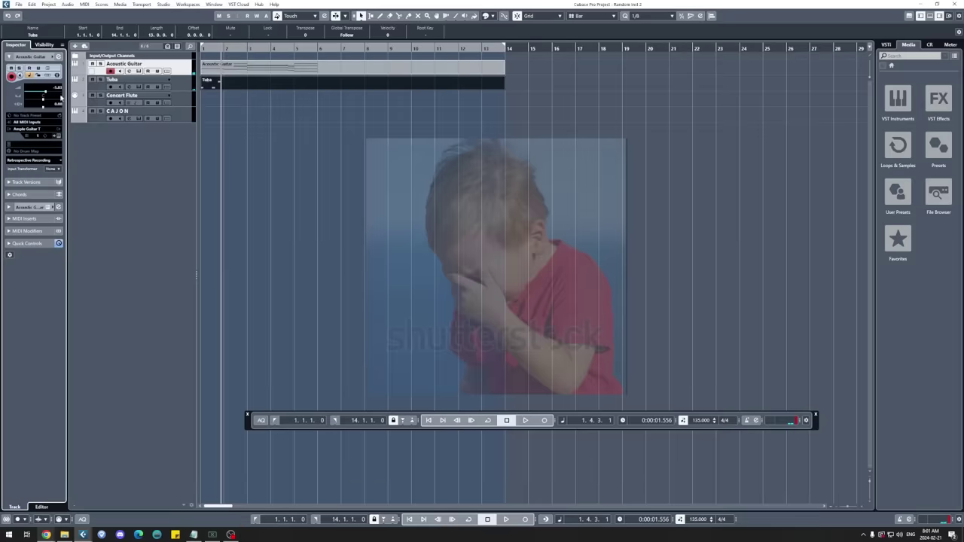
{"action": "key", "text": "space"}
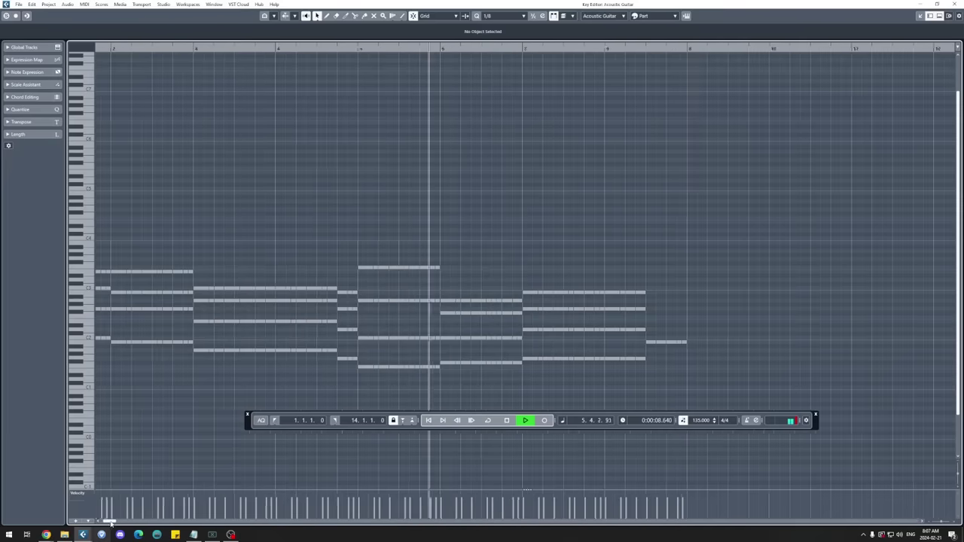
{"action": "left_click_drag", "start_coordinate": [111, 522], "coordinate": [117, 522]}
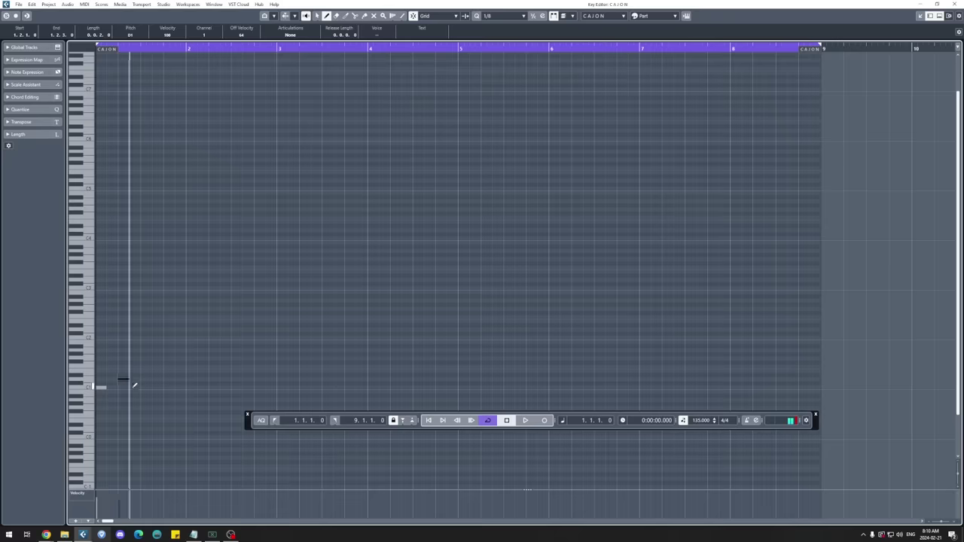
- Add a C1 hit on the second half of beat 2 and a higher hit on beat 3 in the Cajon's first bar, then audition the pattern
{"action": "left_click", "coordinate": [134, 387]}
{"action": "left_click", "coordinate": [146, 316]}
{"action": "key", "text": "space"}
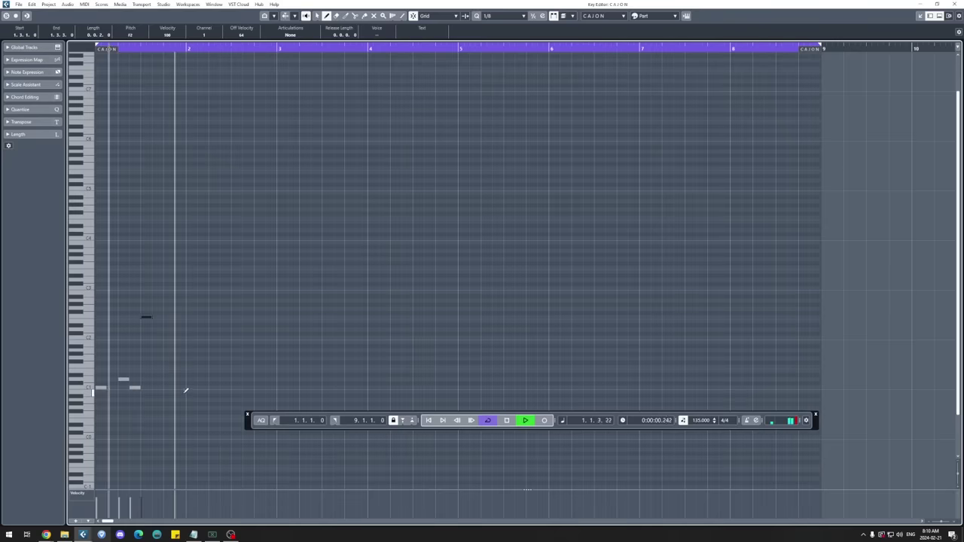
{"action": "key", "text": "space"}
{"action": "key", "text": "space"}
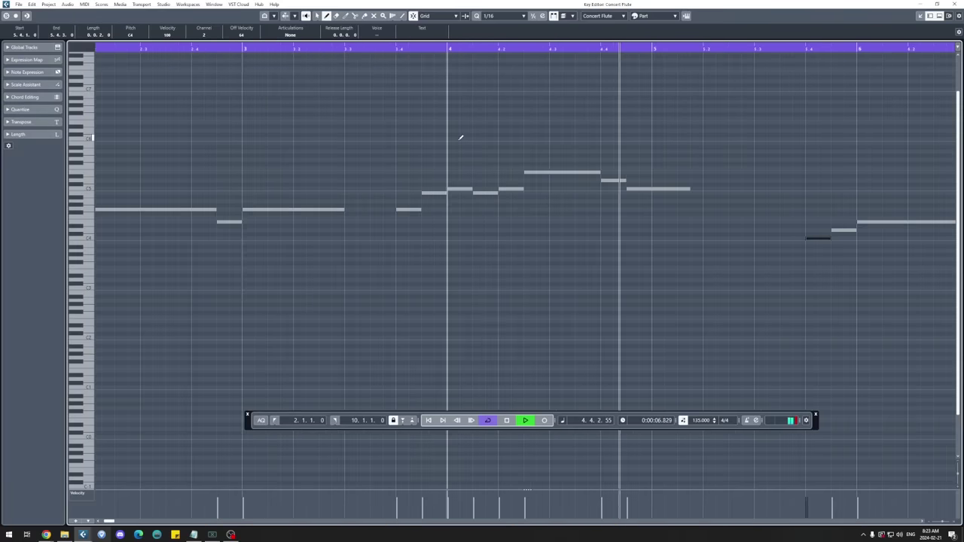
{"action": "left_click_drag", "start_coordinate": [230, 289], "coordinate": [375, 318]}
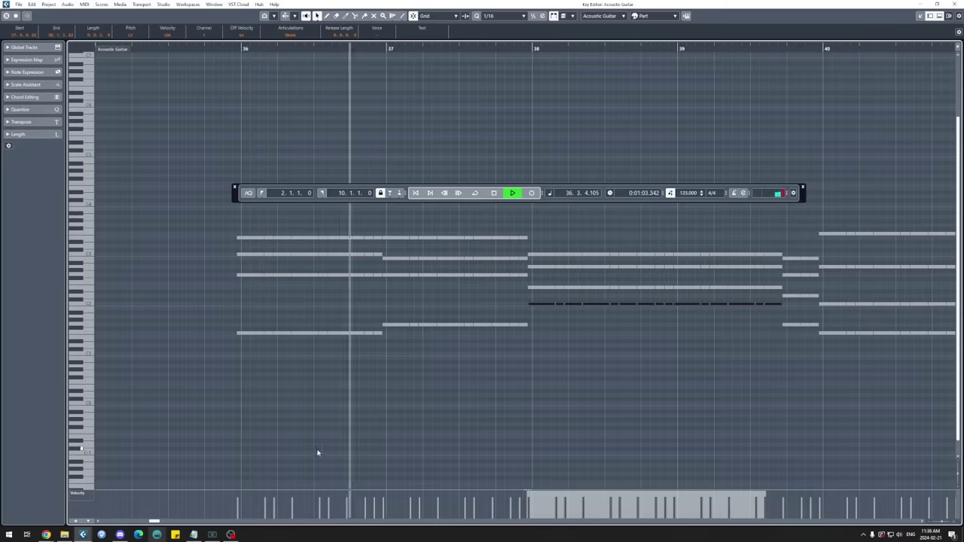
{"action": "left_click_drag", "start_coordinate": [155, 519], "coordinate": [158, 521]}
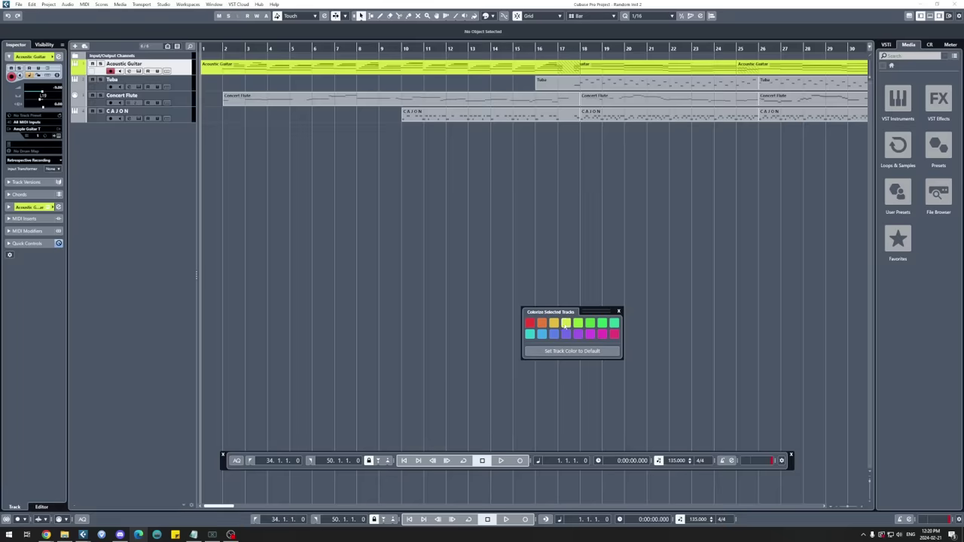
- Try the yellow-orange color on the Acoustic Guitar track
{"action": "left_click", "coordinate": [555, 320]}
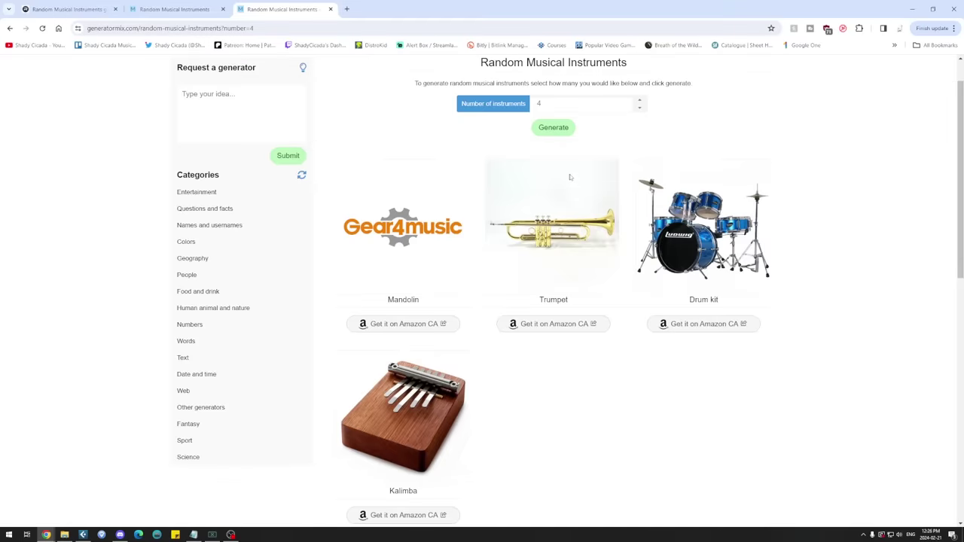
- Switch to the random musical instruments page in the browser and generate a new set of 4 instruments
{"action": "left_click", "coordinate": [563, 131]}
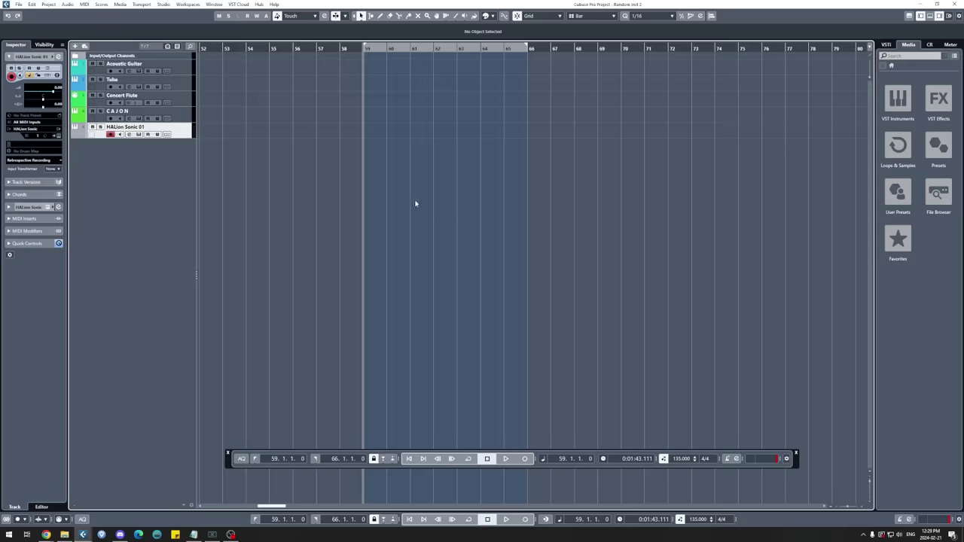
{"action": "left_click_drag", "start_coordinate": [396, 201], "coordinate": [477, 170]}
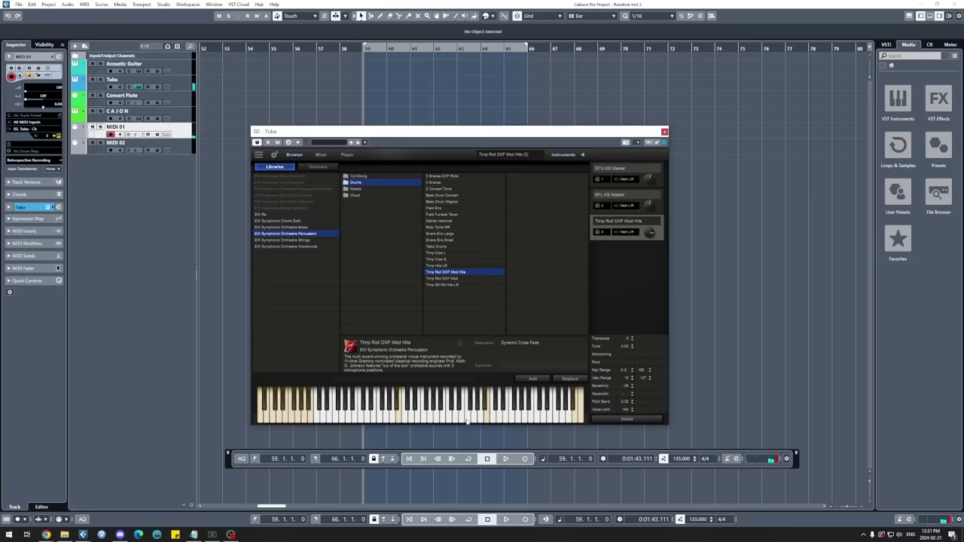
{"action": "left_click_drag", "start_coordinate": [607, 133], "coordinate": [572, 144]}
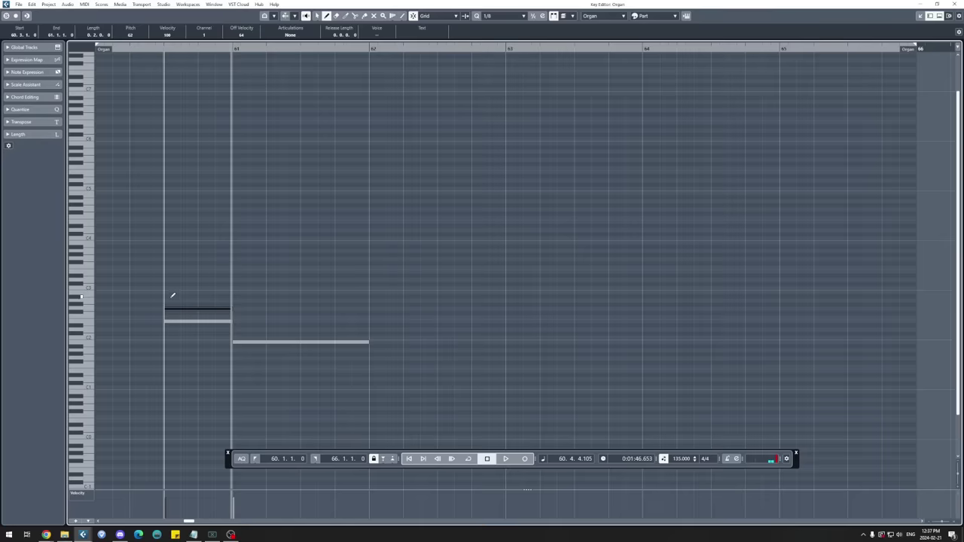
- Add a third note to the Organ chord on beat 3 of bar 60, lasting up to bar 61
{"action": "left_click_drag", "start_coordinate": [166, 292], "coordinate": [214, 293]}
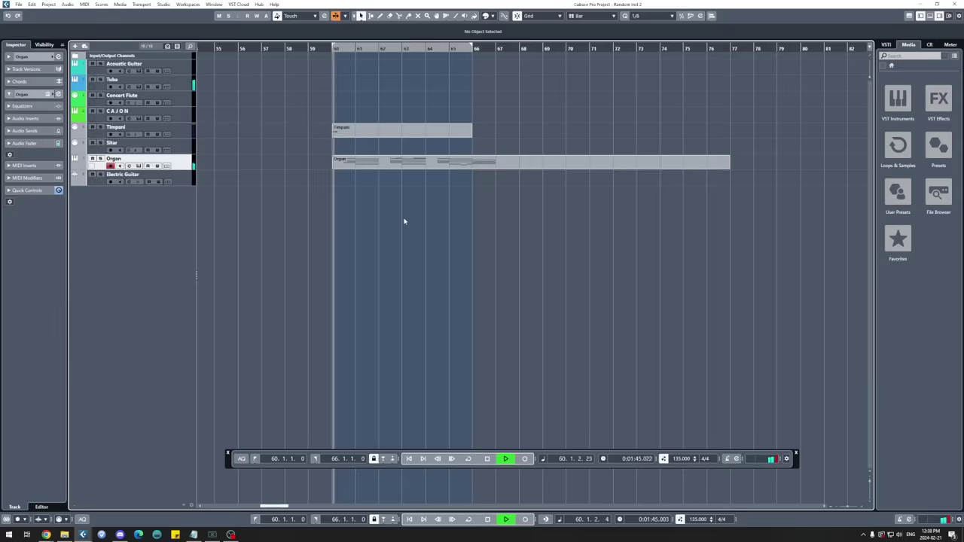
- Select the Timpani part that starts at bar 60
{"action": "left_click", "coordinate": [393, 134]}
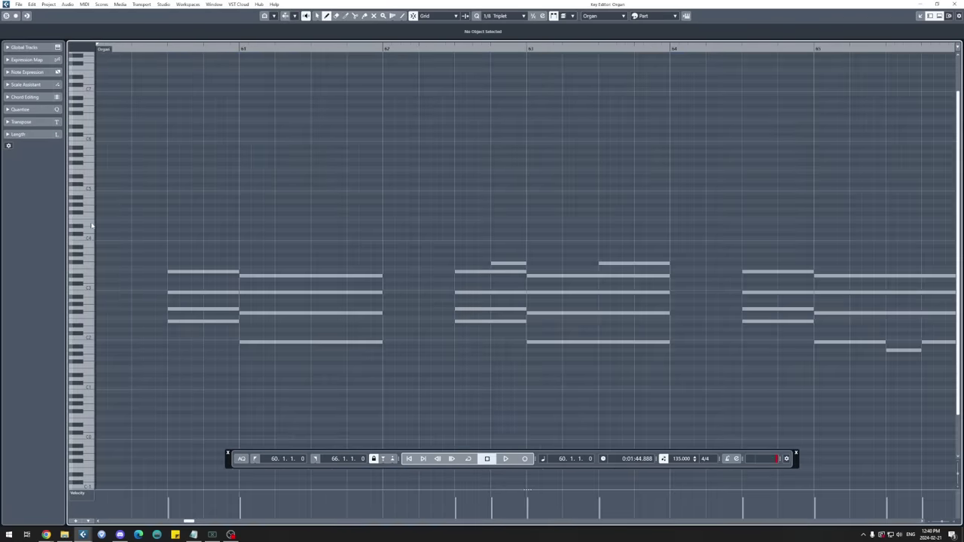
- Draw a high note above the chords at the start of the Organ part on the 1/8 triplet grid
{"action": "left_click", "coordinate": [101, 220]}
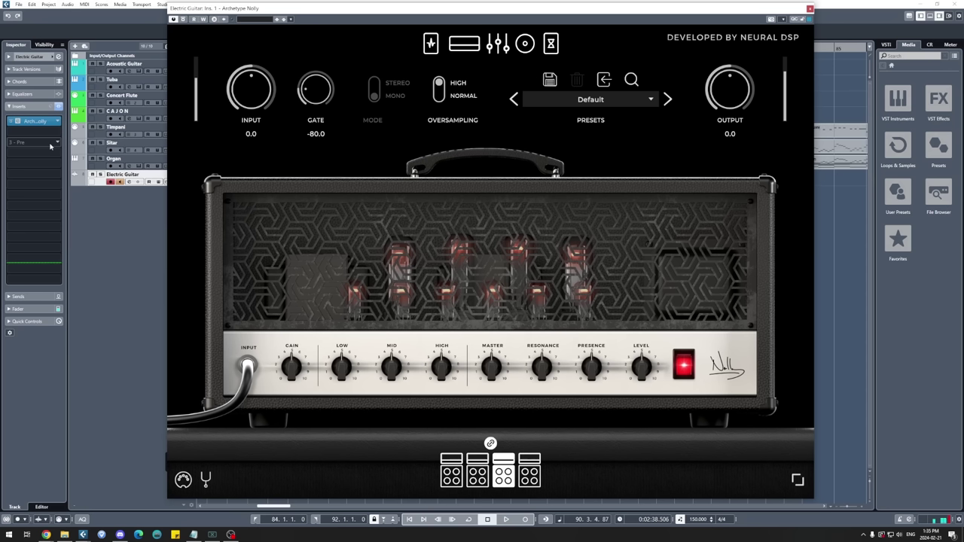
- Open the tuner in the Archetype Nolly amp plugin on the Electric Guitar track
{"action": "left_click", "coordinate": [205, 479]}
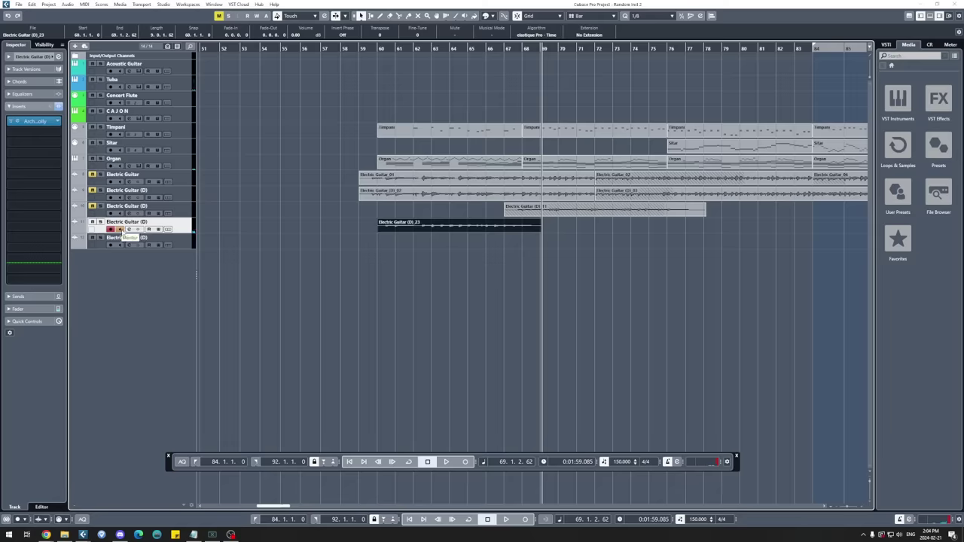
- Select the lowest Electric Guitar (D) track and start playback
{"action": "key", "text": "Down"}
{"action": "key", "text": "space"}
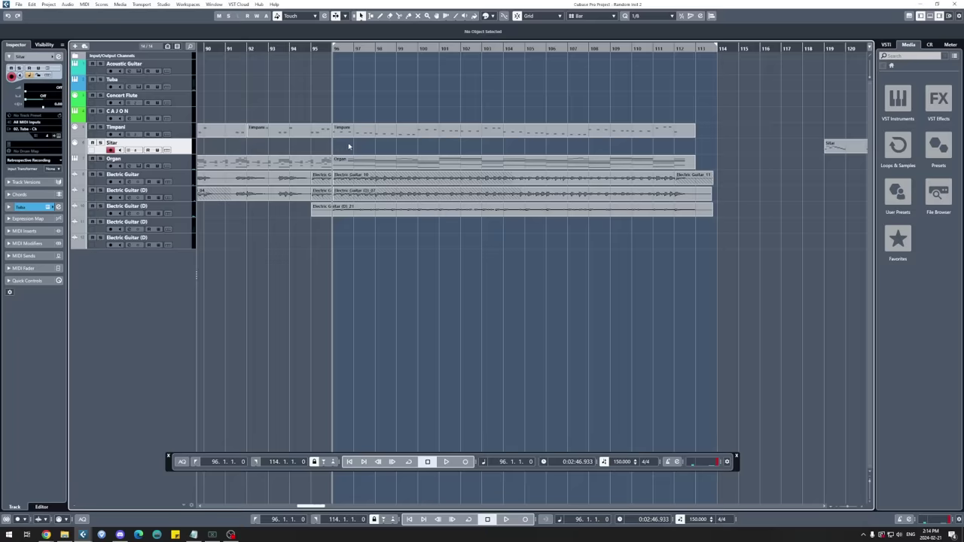
- Create a Sitar part spanning bars 96 to 114, open it in the Key Editor, and start playback
{"action": "left_click", "coordinate": [349, 145]}
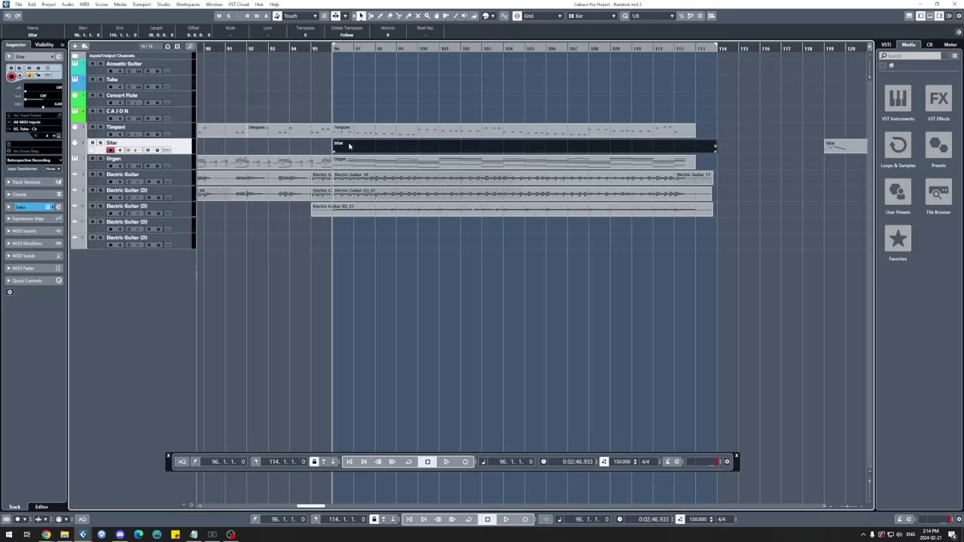
{"action": "double_click", "coordinate": [349, 145]}
{"action": "key", "text": "space"}
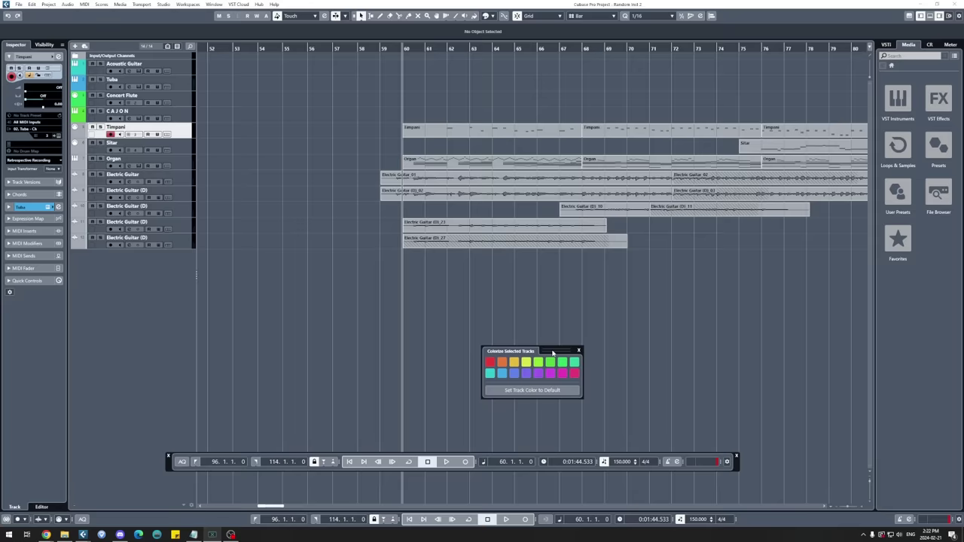
- Move the track color palette aside and recolor the selected Timpani track with a magenta swatch
{"action": "left_click_drag", "start_coordinate": [557, 351], "coordinate": [440, 302]}
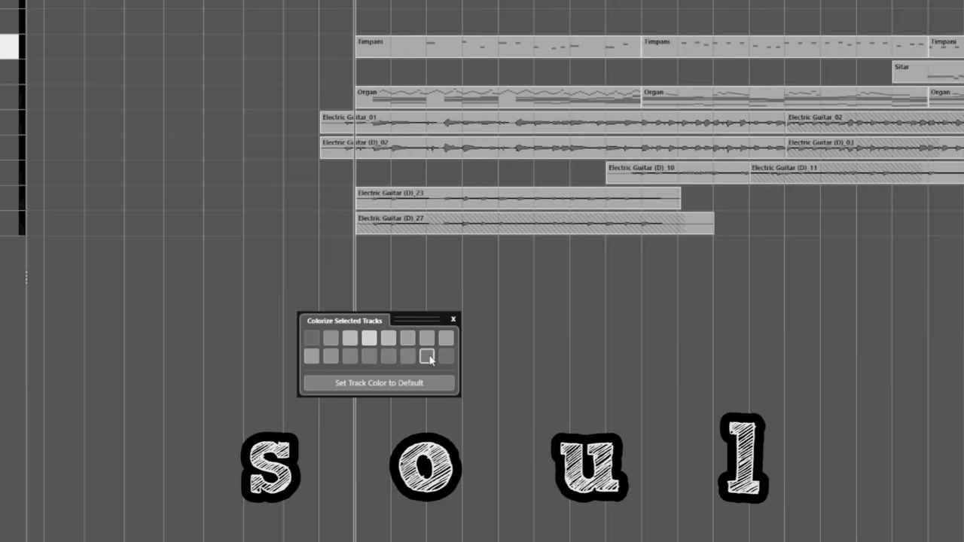
{"action": "left_click", "coordinate": [448, 324]}
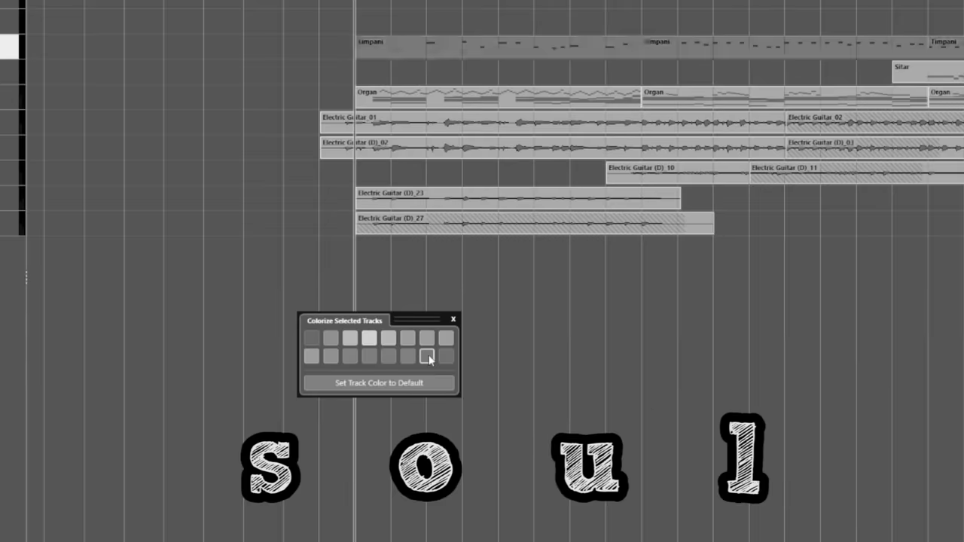
{"action": "left_click_drag", "start_coordinate": [528, 344], "coordinate": [824, 349]}
{"action": "scroll", "coordinate": [825, 349], "scroll_direction": "left", "scroll_amount": 6}
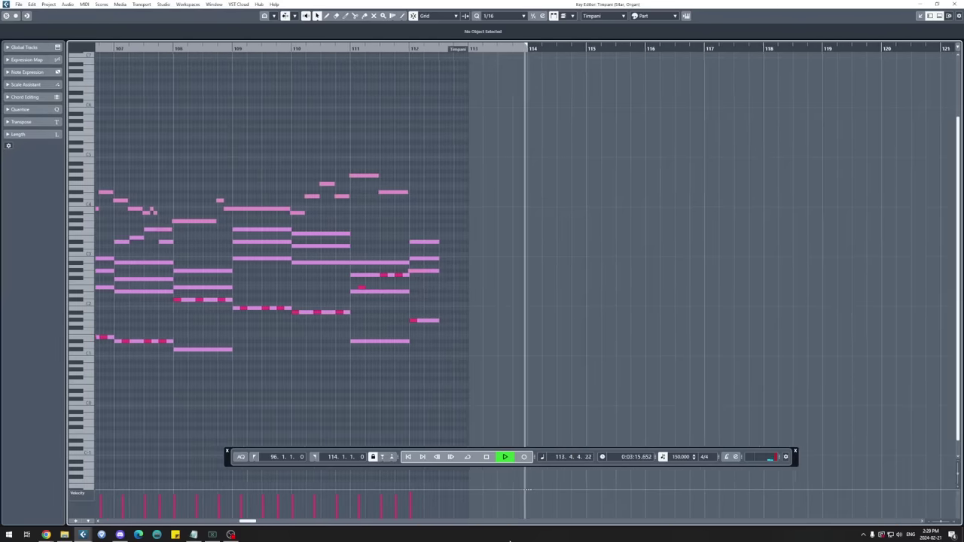
- Stop the playback of the Timpani, Sitar and Organ parts just before bar 114
{"action": "key", "text": "space"}
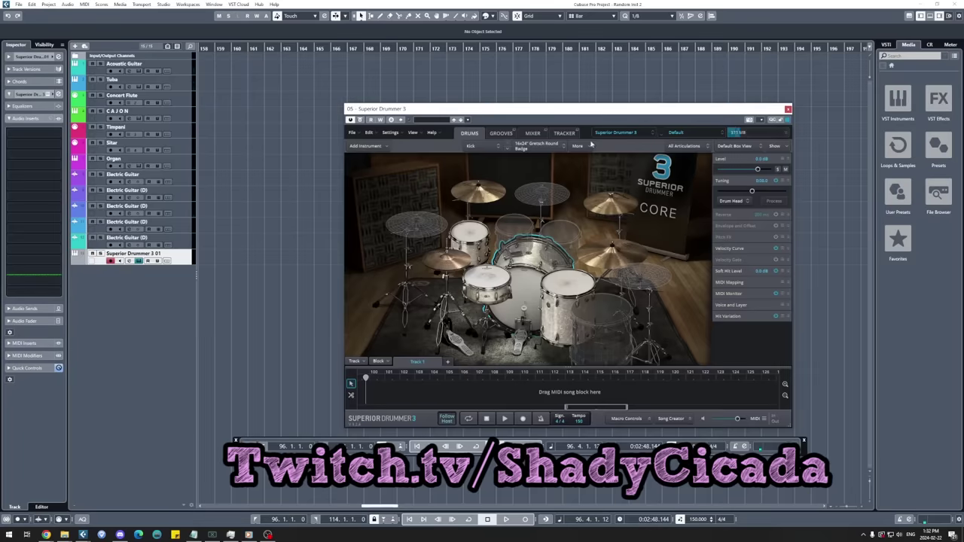
- Load the Shady Smooth Set preset in Superior Drummer 3 and audition a piece of the kit
{"action": "left_click", "coordinate": [626, 134]}
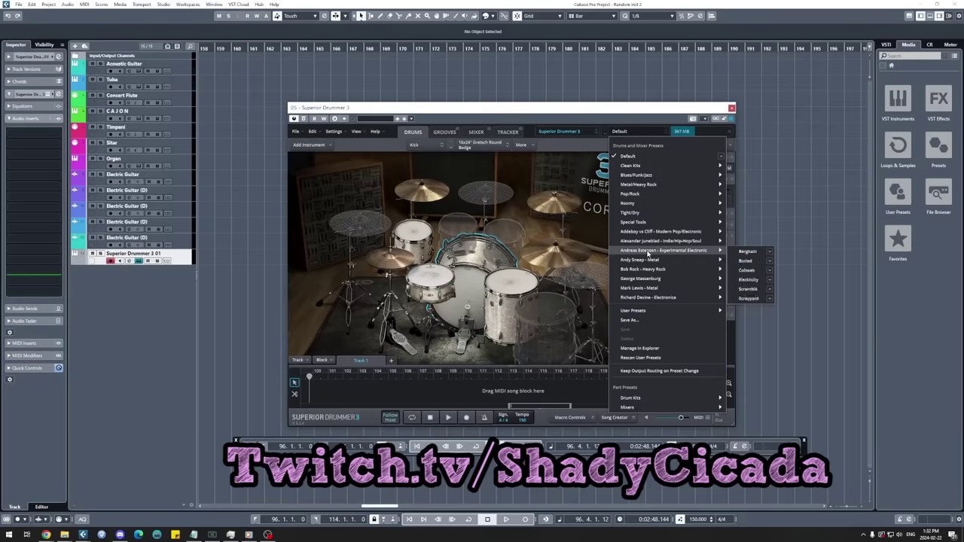
{"action": "mouse_move", "coordinate": [673, 307]}
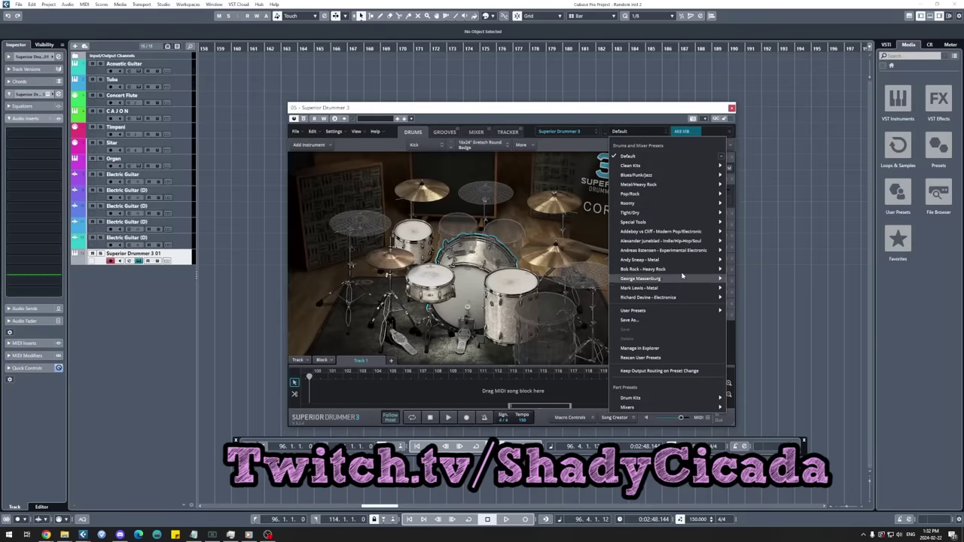
{"action": "mouse_move", "coordinate": [695, 175]}
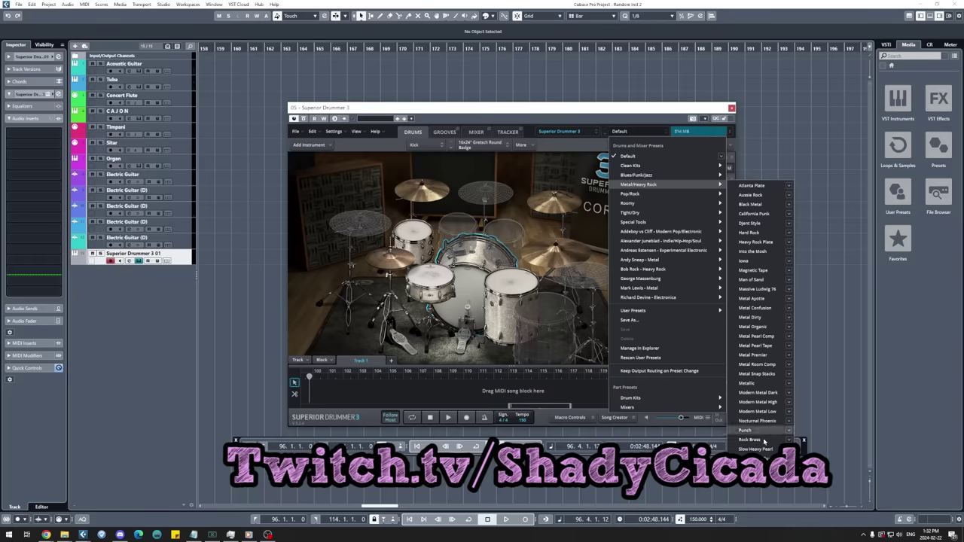
{"action": "left_click", "coordinate": [772, 225]}
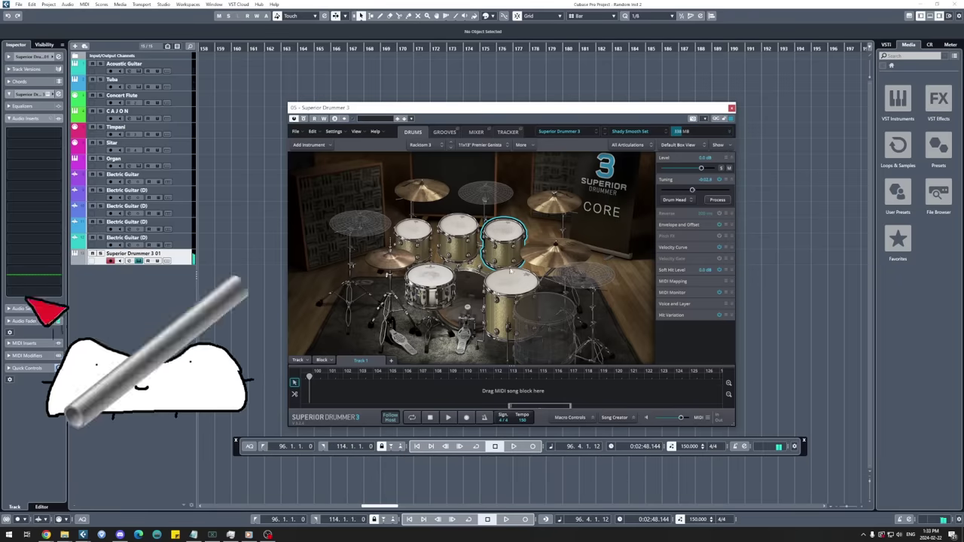
{"action": "left_click", "coordinate": [527, 258]}
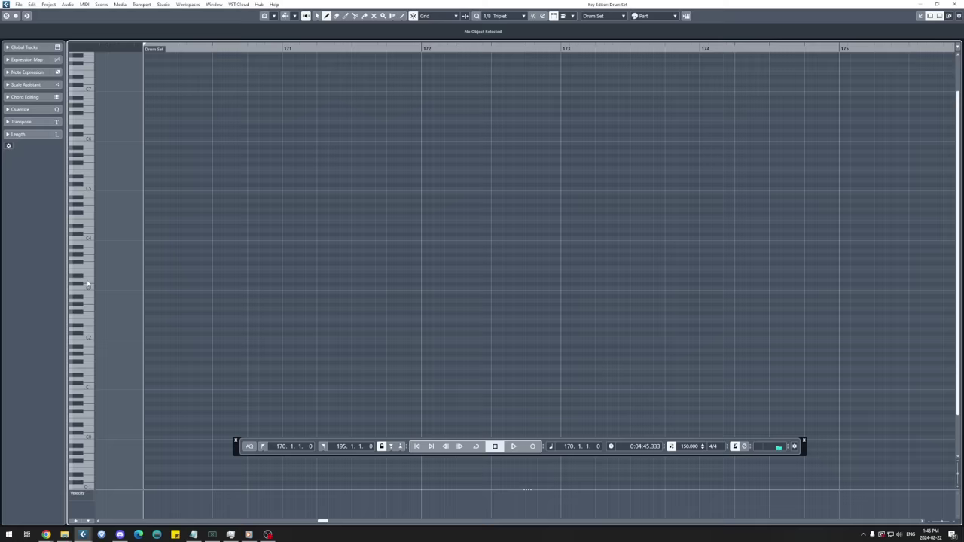
- Close the note editor of the empty Drum Set part at bar 170
{"action": "key", "text": "space"}
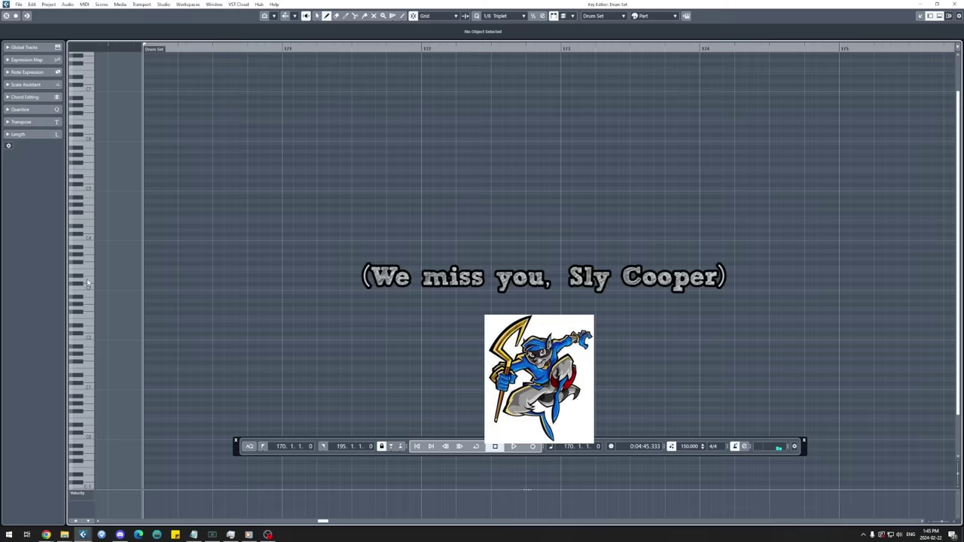
{"action": "key", "text": "ctrl+w"}
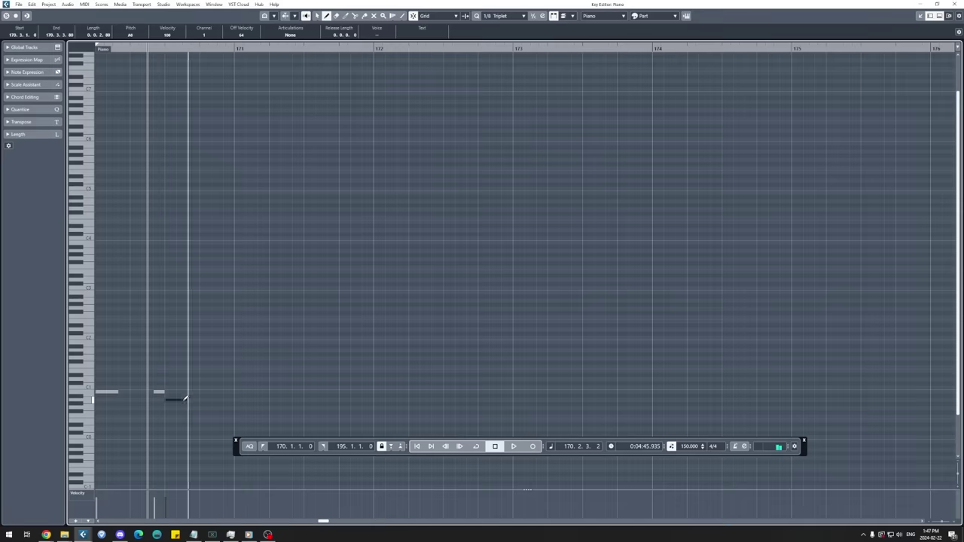
- Play back the low Piano line from bar 170 onward to check the notes
{"action": "key", "text": "space"}
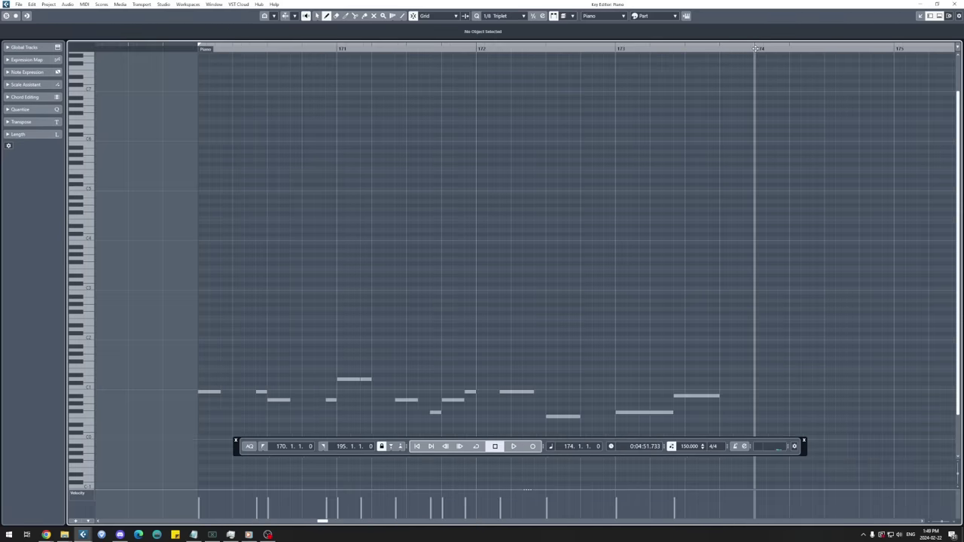
{"action": "key", "text": "space"}
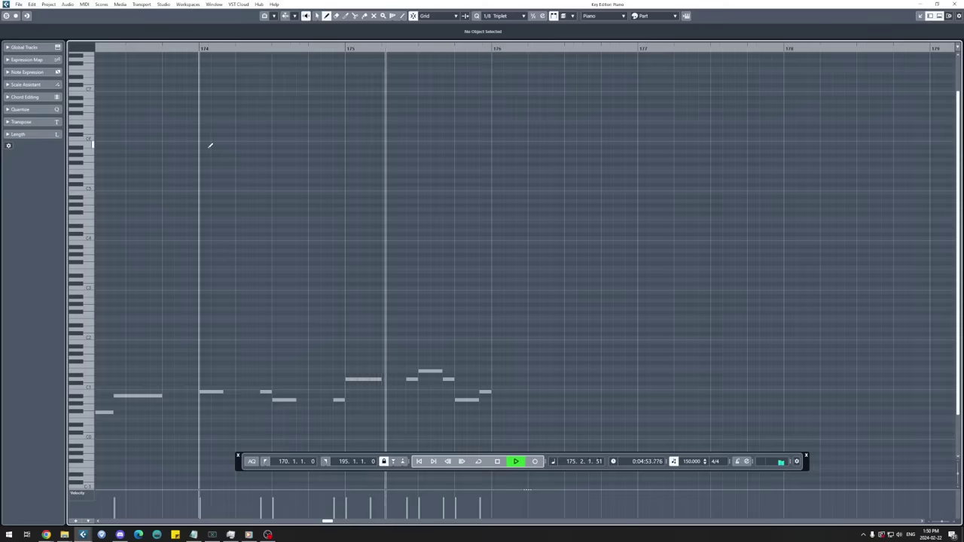